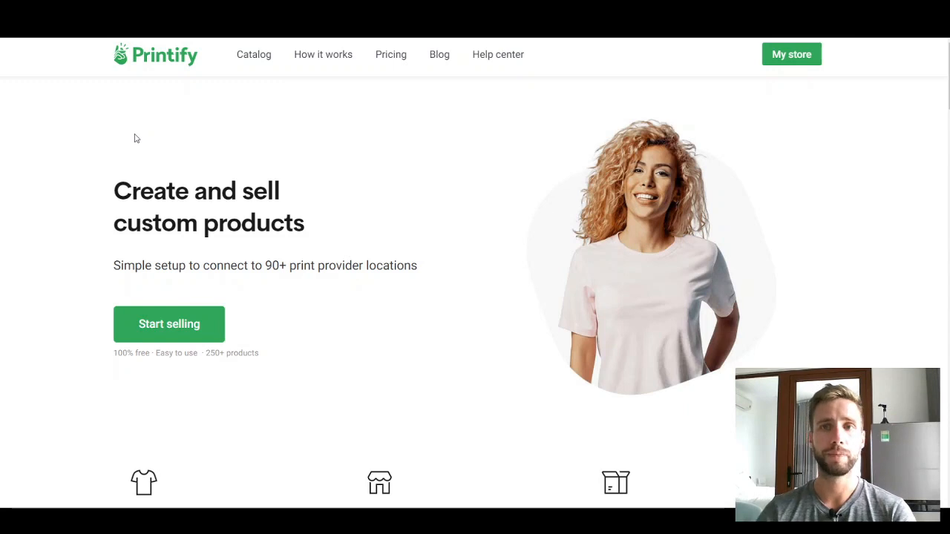
Open the management page for the connected stores and bring up the options for connecting a new store
click(792, 55)
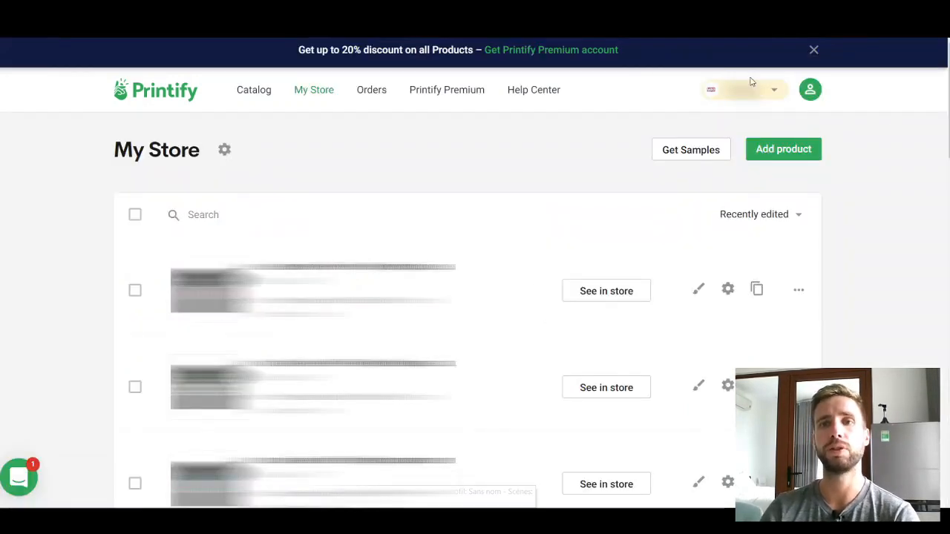
click(777, 92)
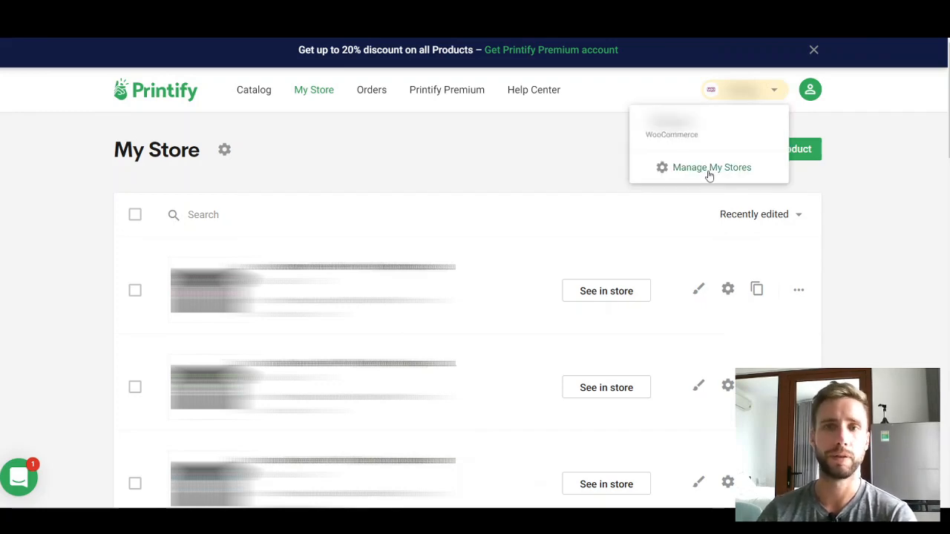
click(709, 174)
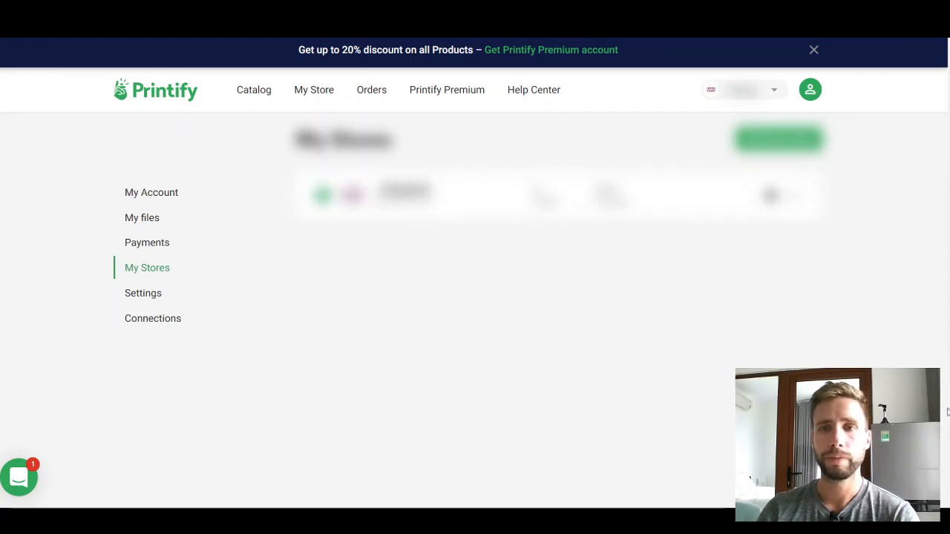
click(791, 148)
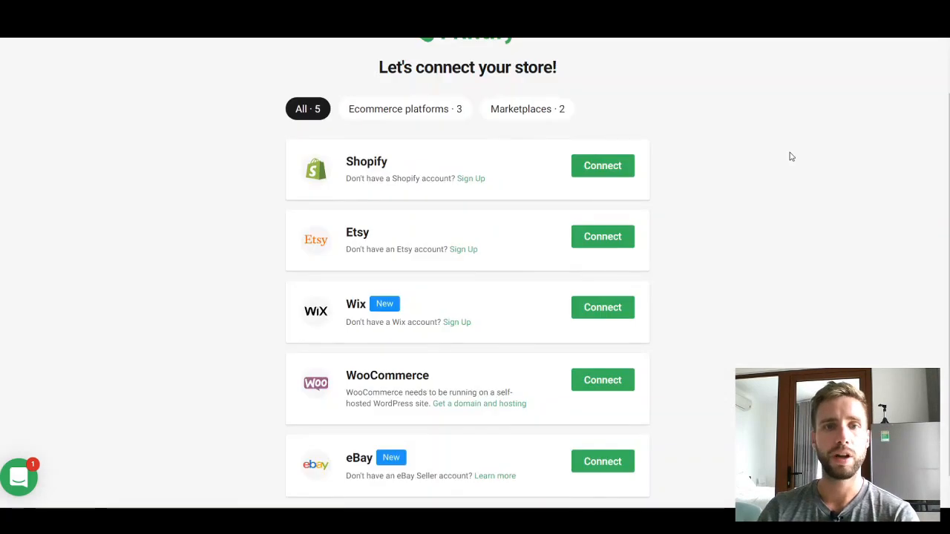
Examine the sales platforms offered for store connection, comparing Shopify, Wix and WooCommerce
scroll(792, 155, down, 1)
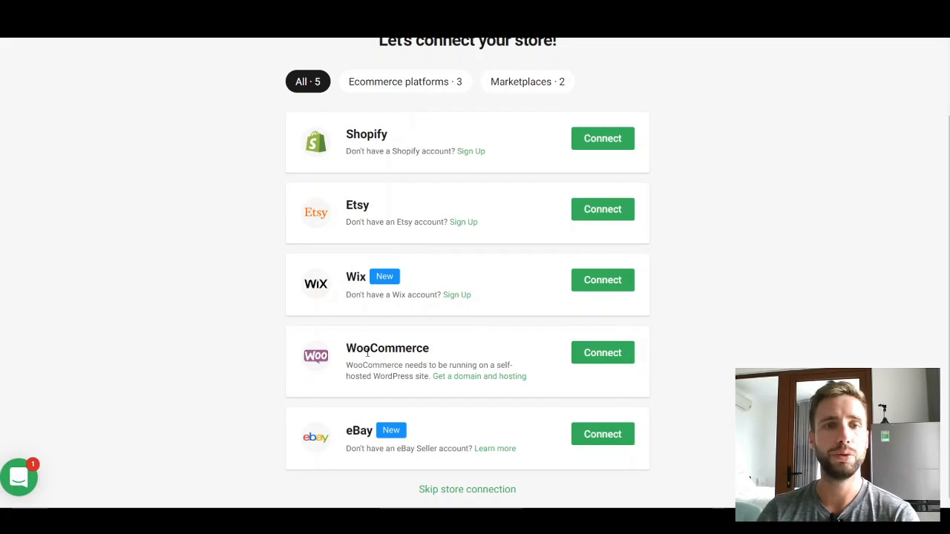
drag(360, 348, 385, 349)
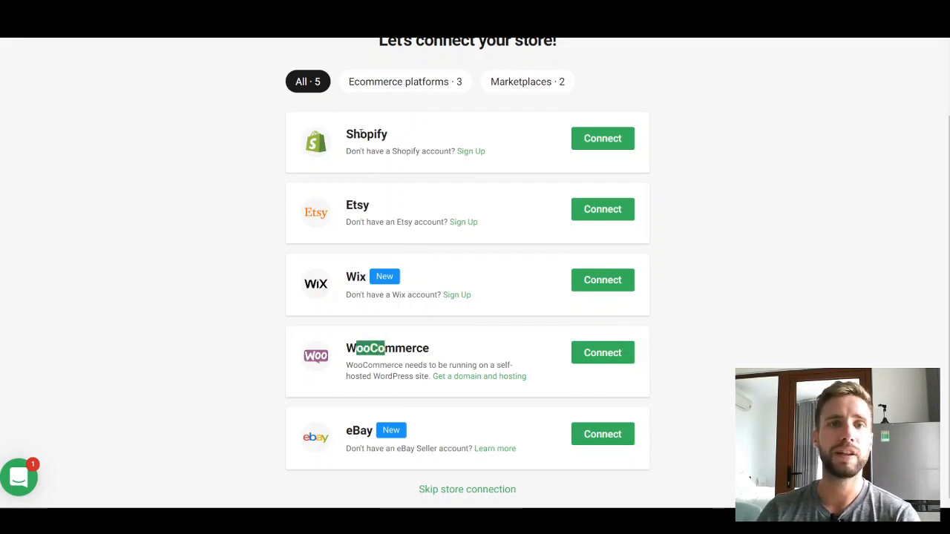
drag(361, 134, 380, 135)
click(396, 137)
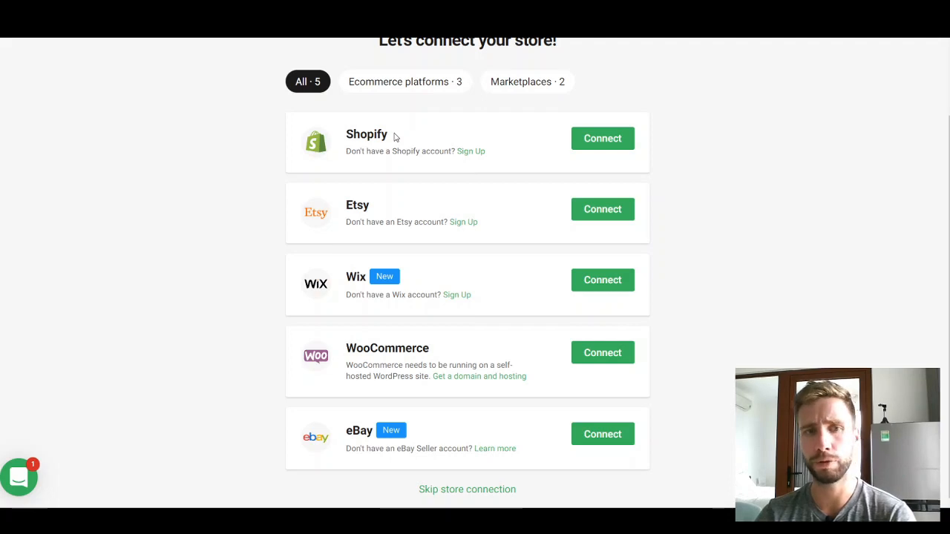
drag(399, 137, 345, 134)
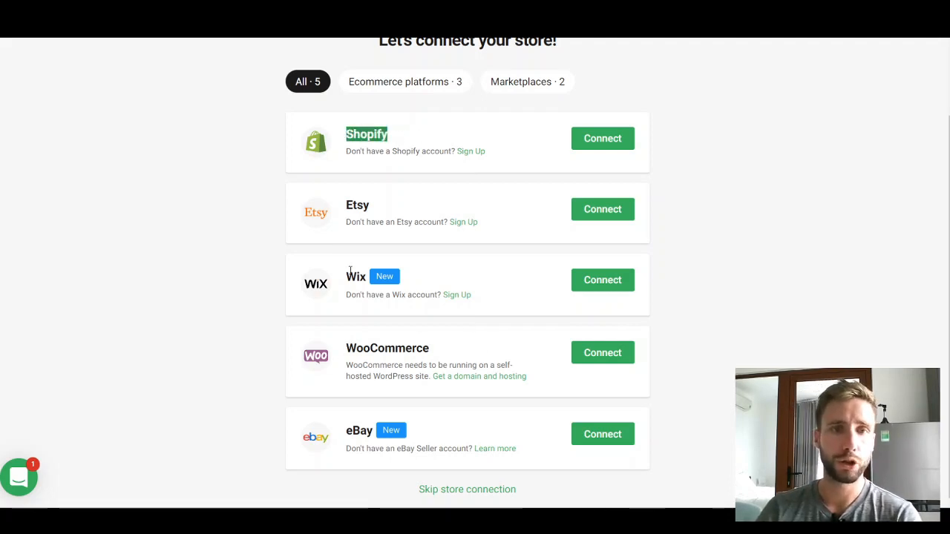
drag(346, 276, 369, 274)
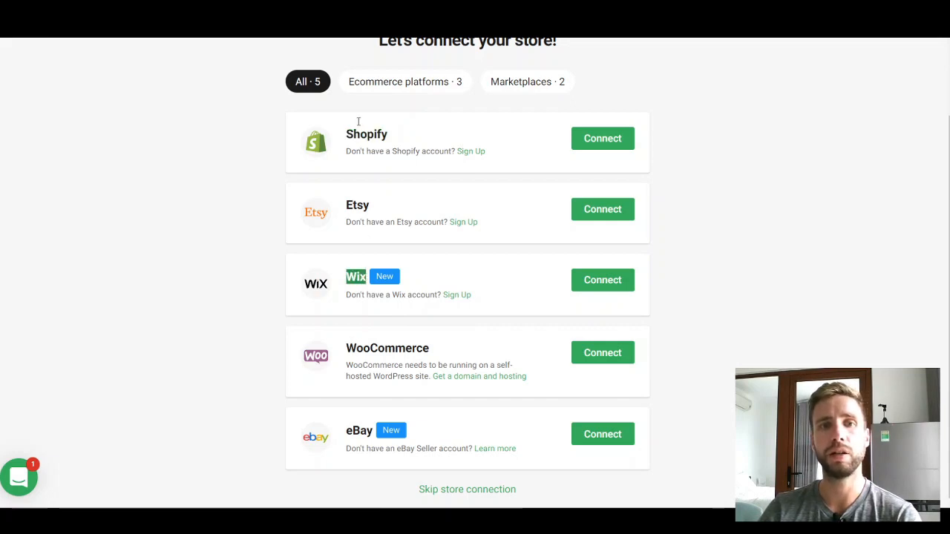
drag(347, 136, 388, 136)
click(437, 280)
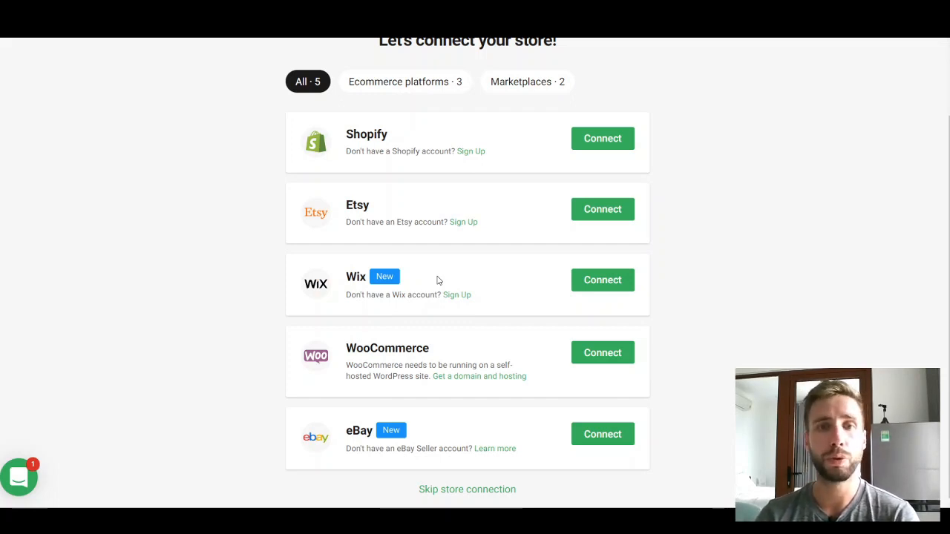
drag(344, 281, 366, 276)
click(348, 281)
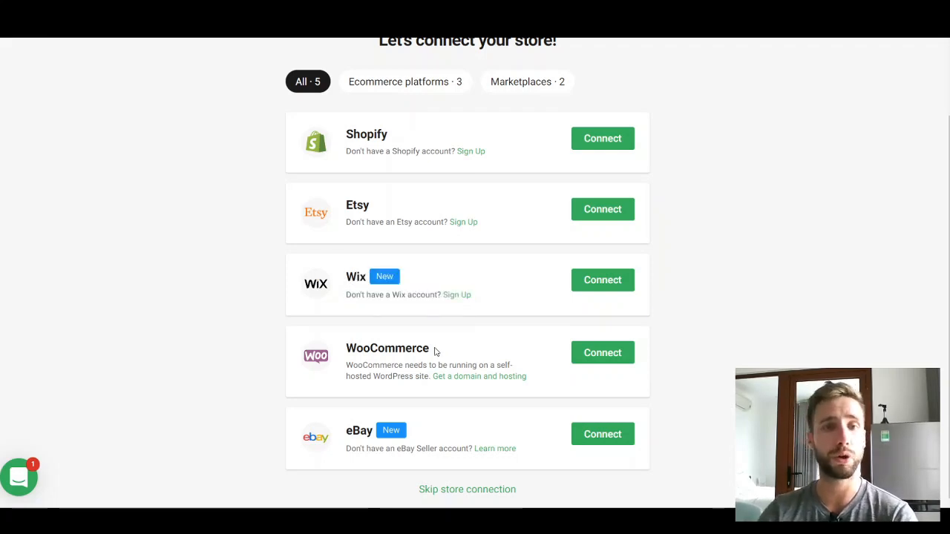
drag(347, 348, 434, 352)
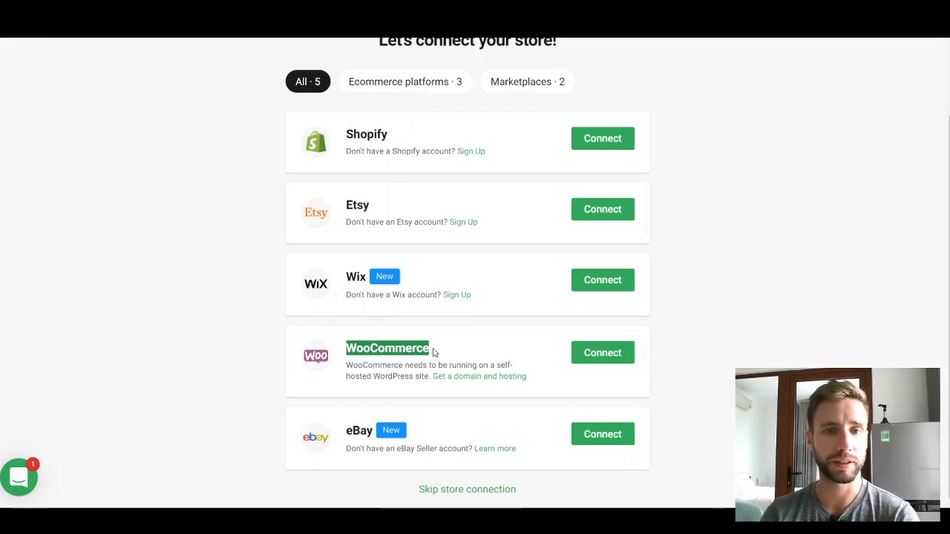
click(438, 356)
drag(433, 348, 348, 349)
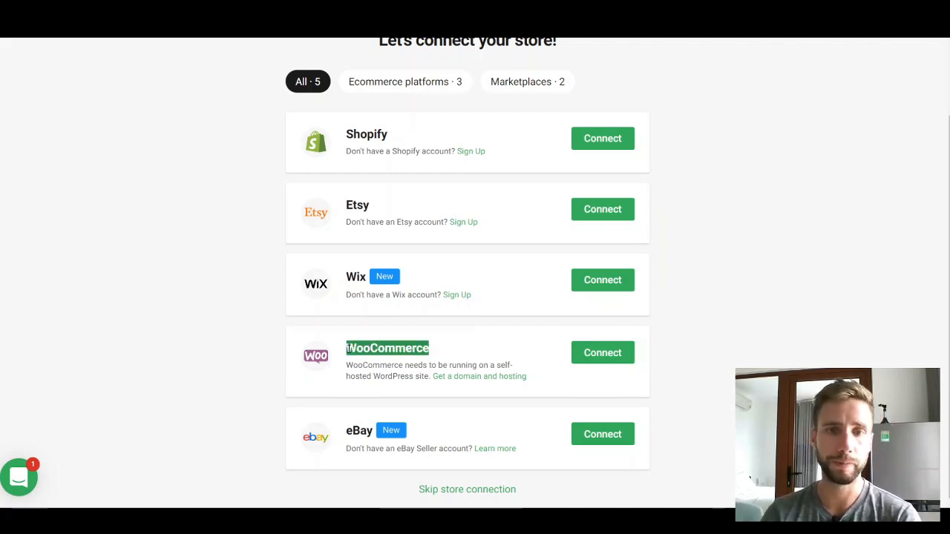
click(713, 172)
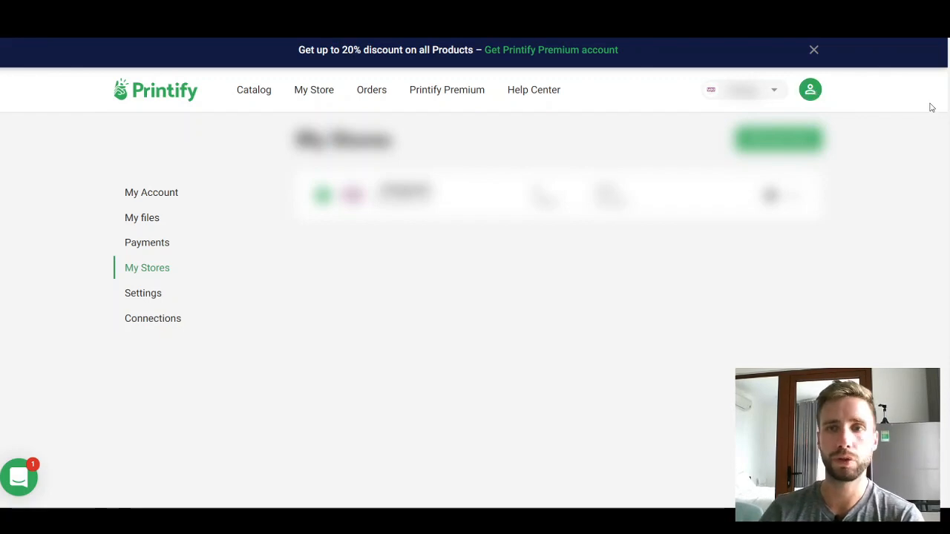
Open the product catalog and browse the men's clothing range from T-shirts through hoodies to shoes
click(253, 91)
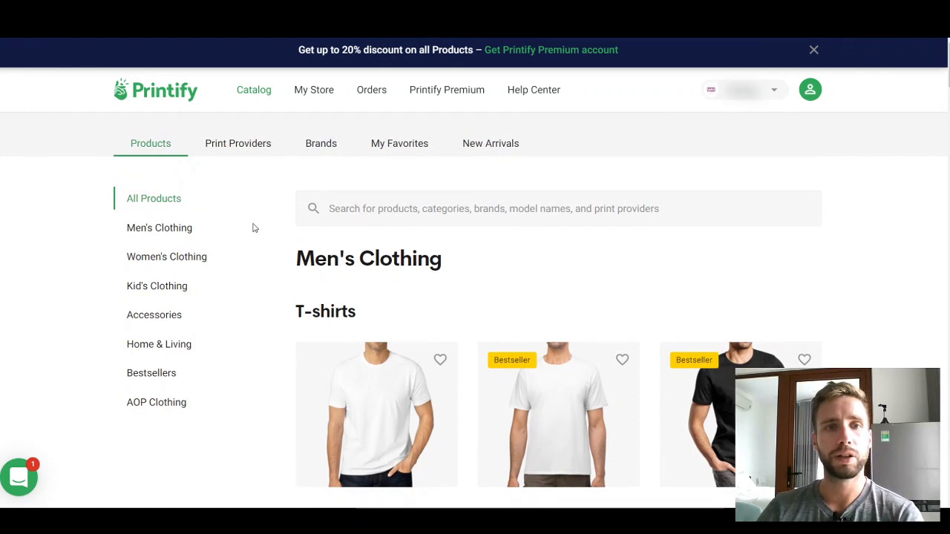
scroll(407, 308, down, 3)
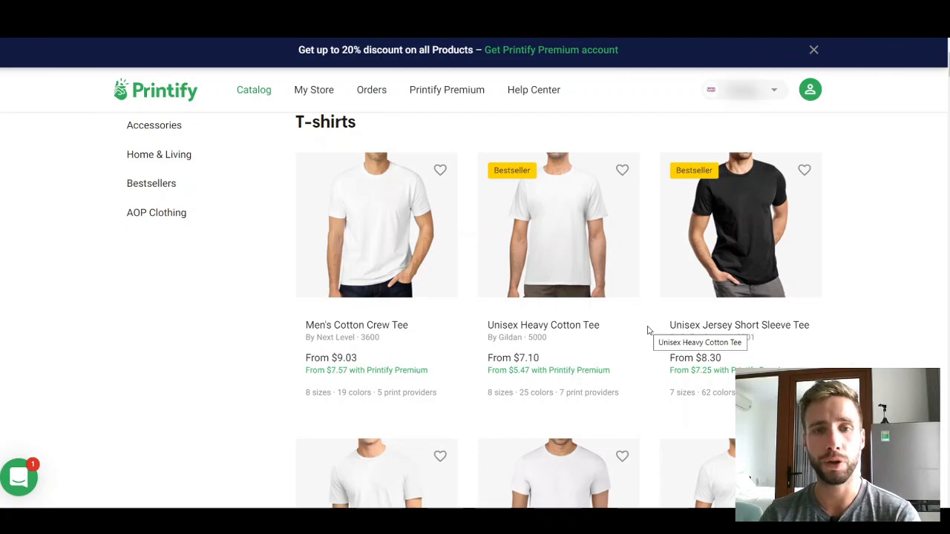
scroll(570, 274, down, 10)
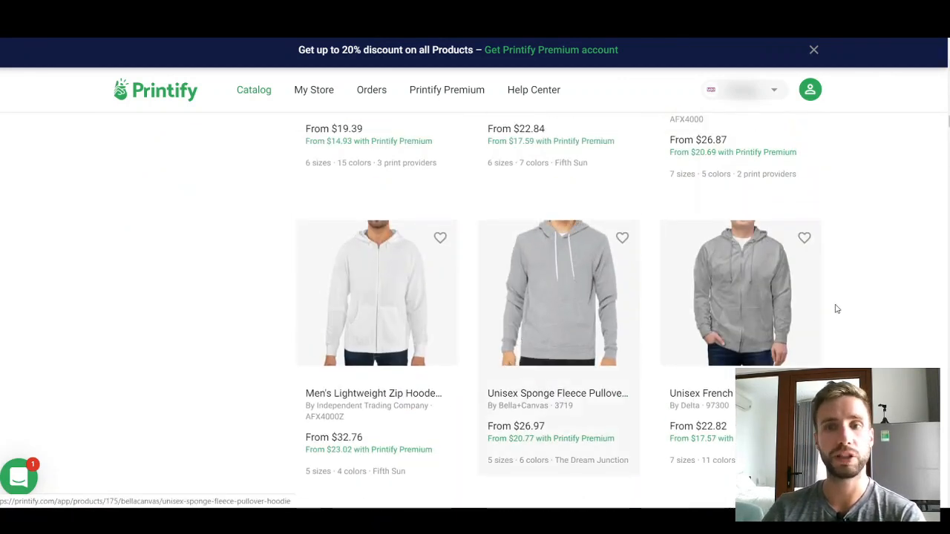
scroll(834, 309, down, 3)
scroll(942, 303, down, 10)
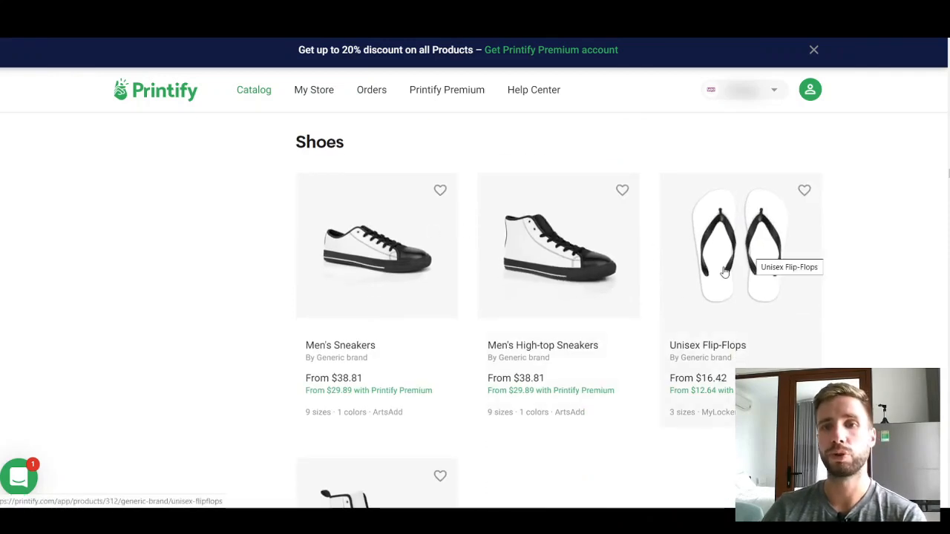
scroll(923, 276, down, 6)
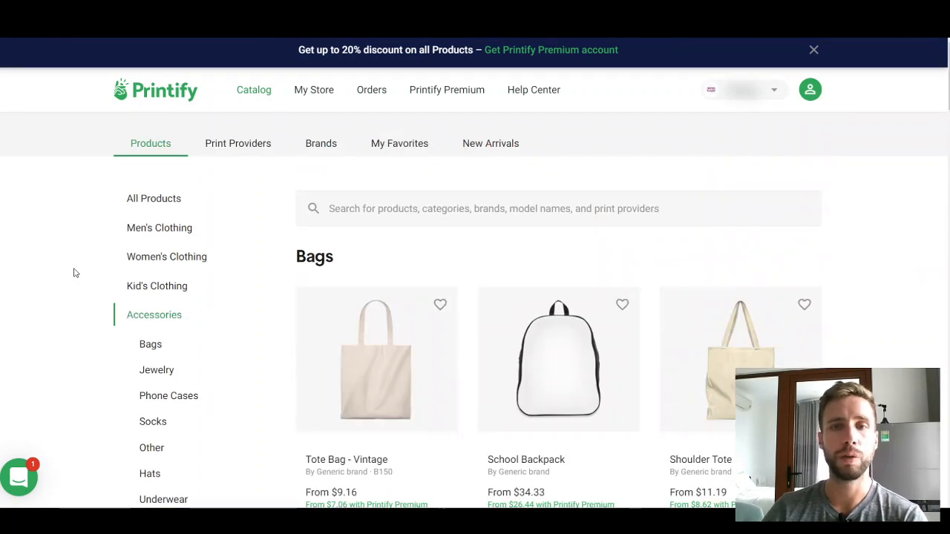
Browse the bags and jewelry in the catalog's Accessories category
scroll(74, 274, down, 13)
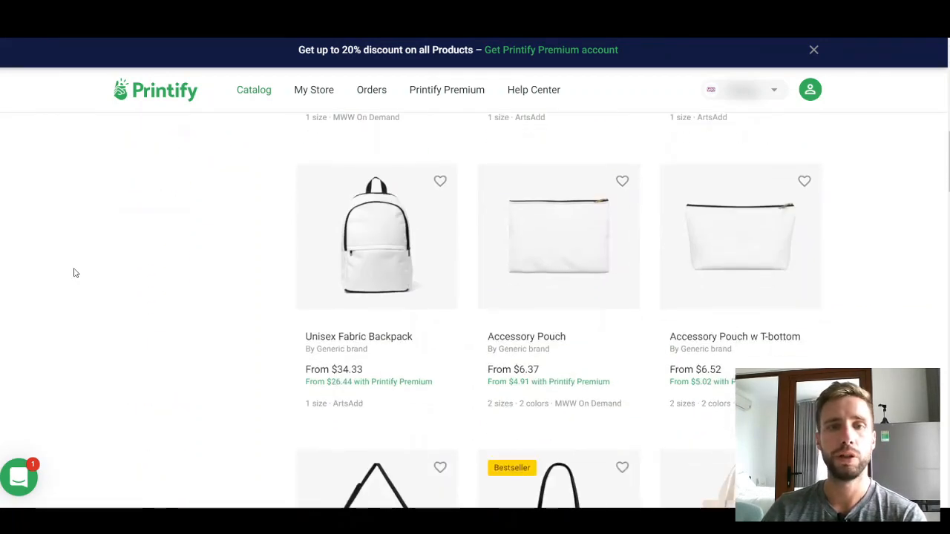
scroll(73, 273, down, 7)
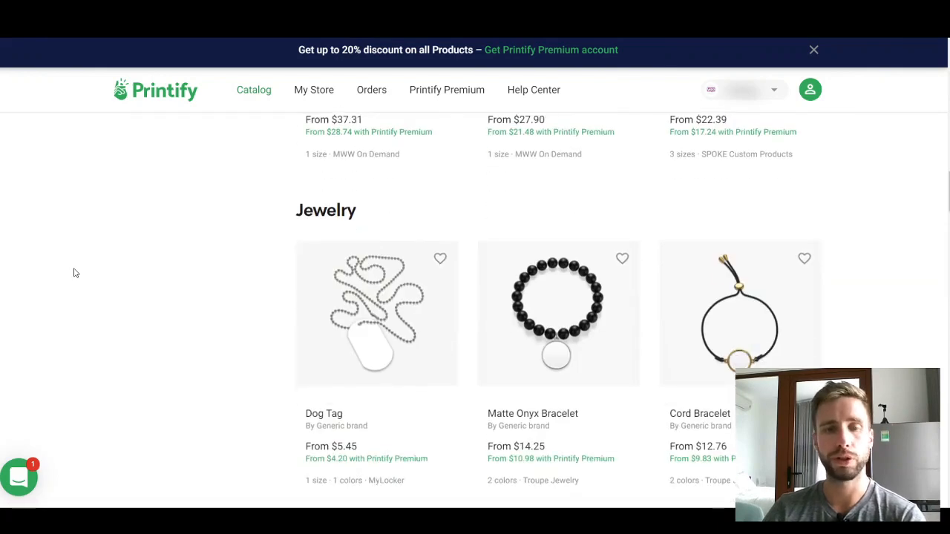
scroll(73, 273, down, 3)
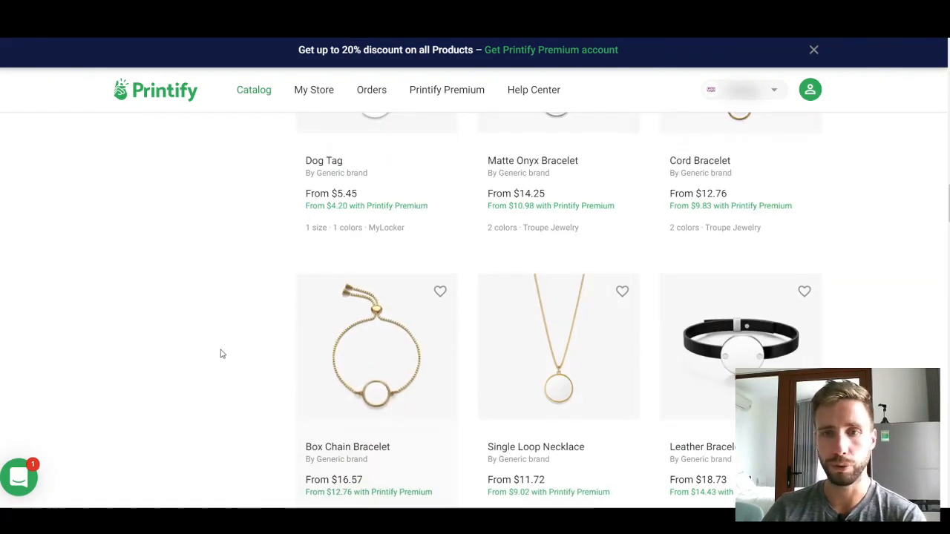
scroll(222, 354, down, 4)
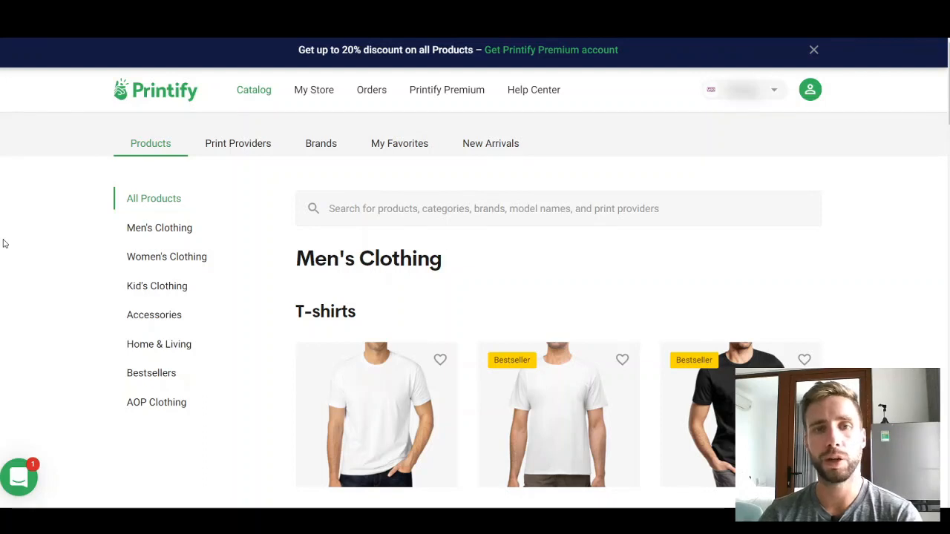
Open the Gildan 5000 Unisex Heavy Cotton Tee from the men's T-shirts and review its fit and fabric details
scroll(240, 250, down, 2)
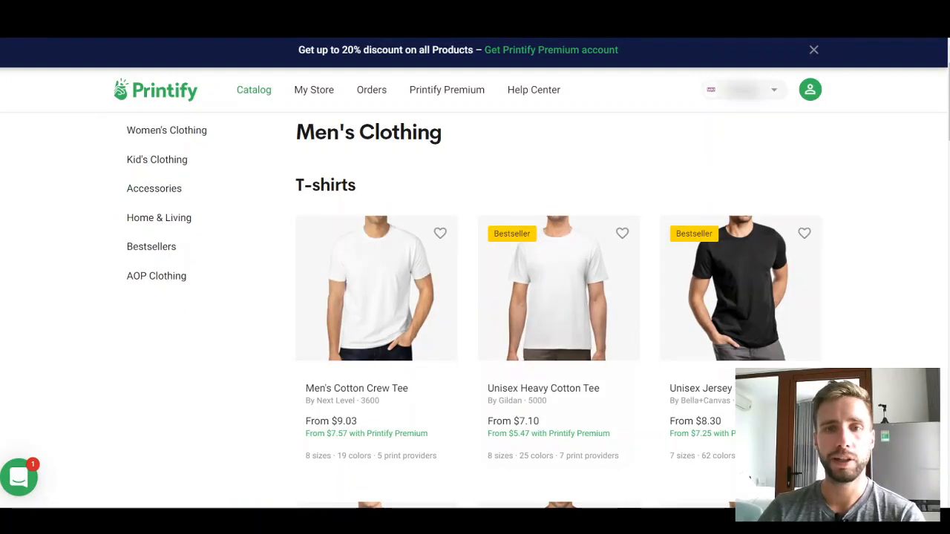
click(575, 304)
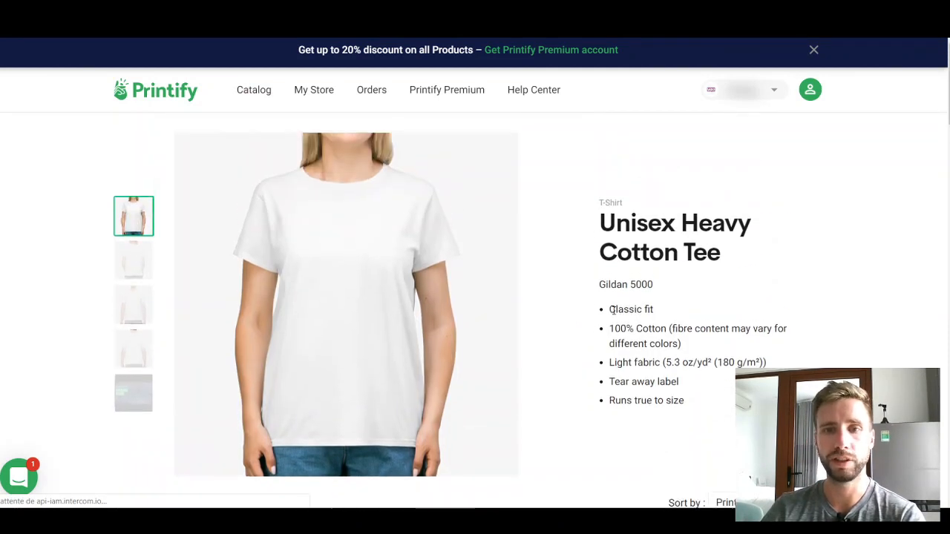
drag(655, 310, 666, 329)
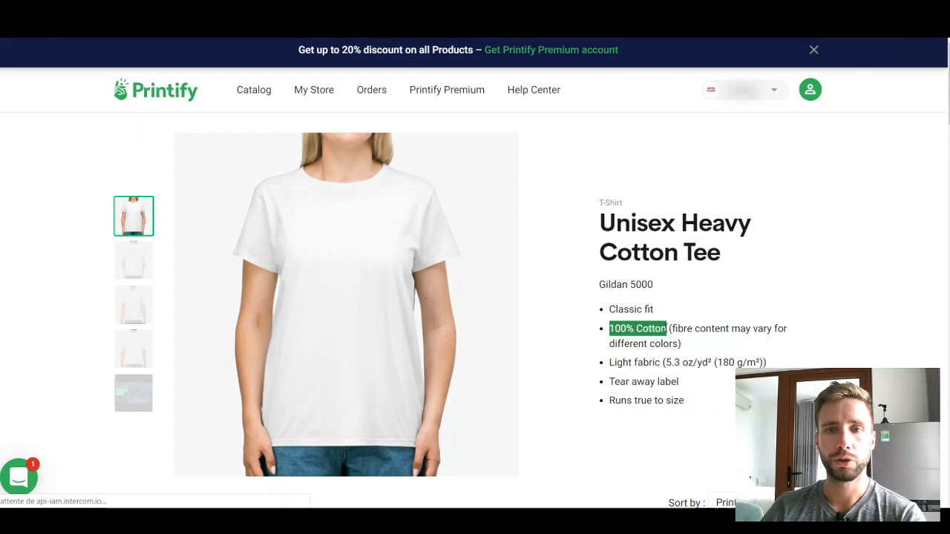
click(676, 413)
Examine the tee's print providers, comparing their locations, prices and shipping costs
scroll(415, 272, down, 5)
scroll(415, 272, up, 5)
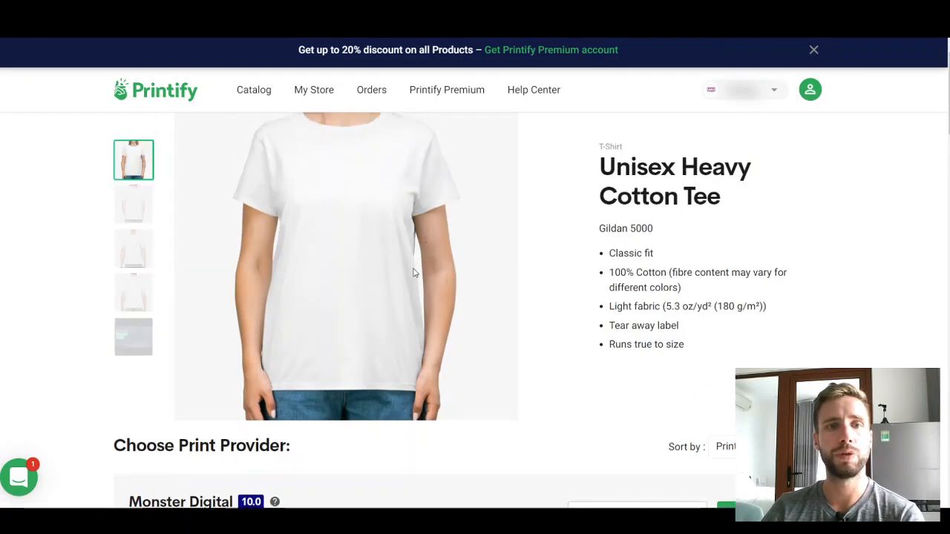
scroll(415, 273, down, 5)
scroll(134, 229, up, 3)
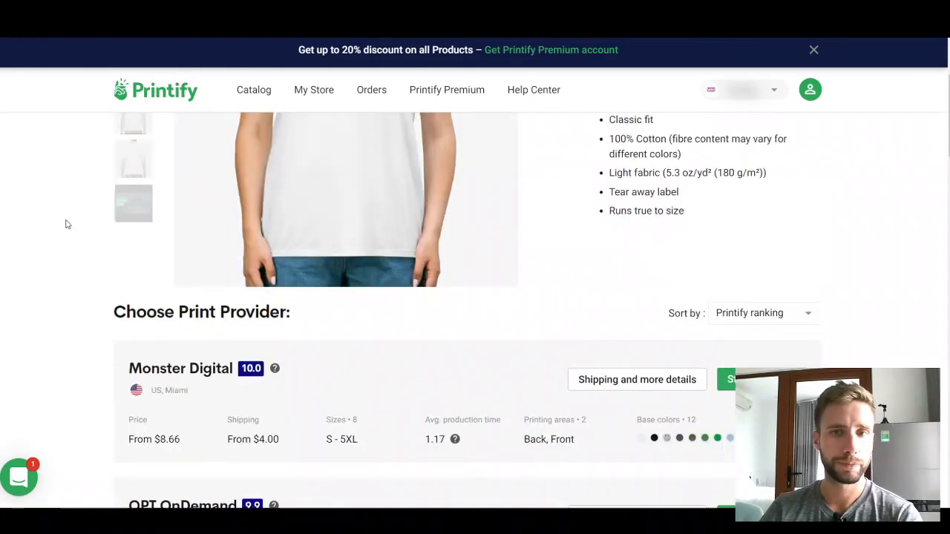
scroll(536, 303, down, 1)
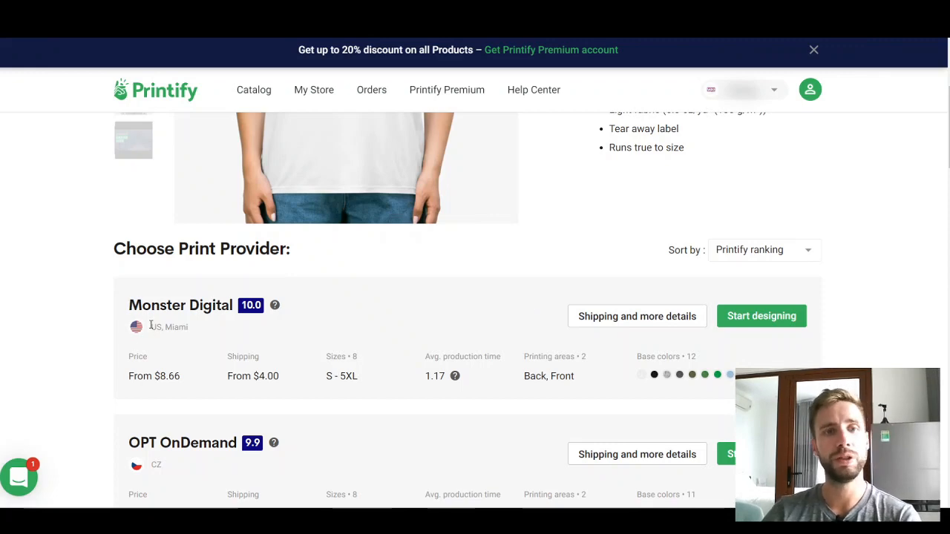
drag(150, 325, 191, 332)
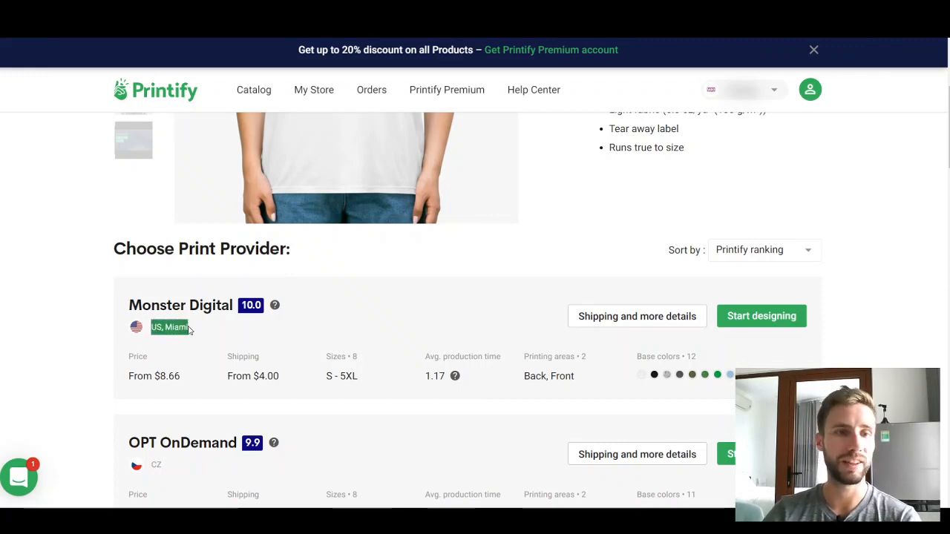
click(267, 334)
scroll(164, 303, down, 2)
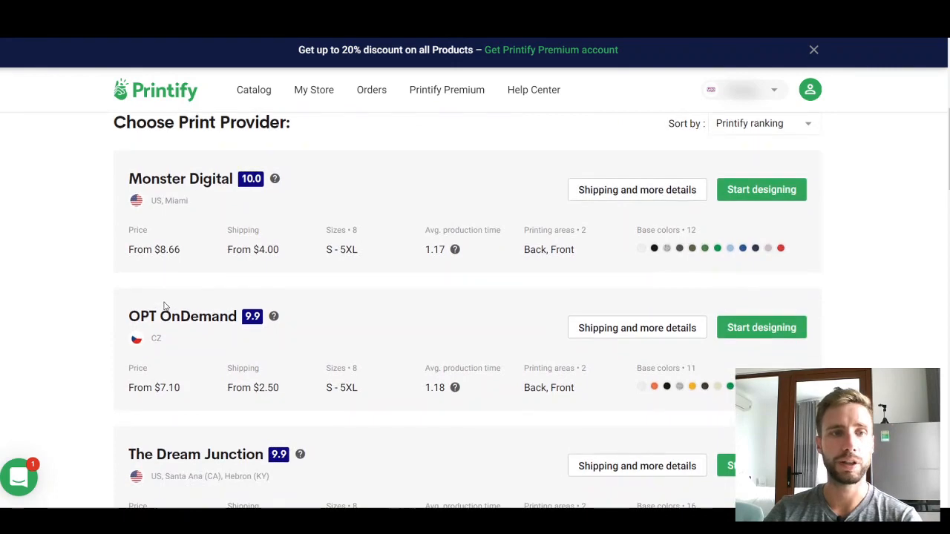
scroll(218, 388, down, 8)
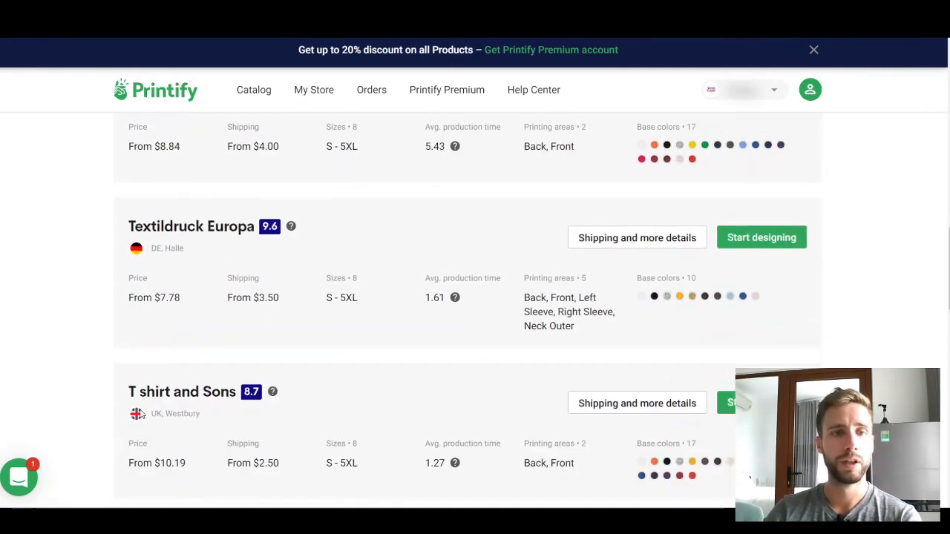
scroll(139, 415, up, 10)
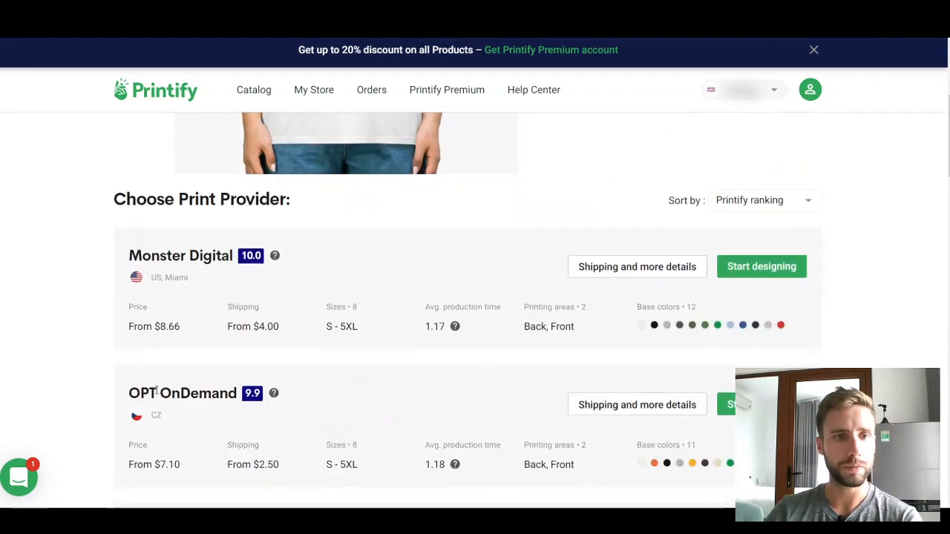
Check the average production time of print provider OPT OnDemand
scroll(157, 393, down, 1)
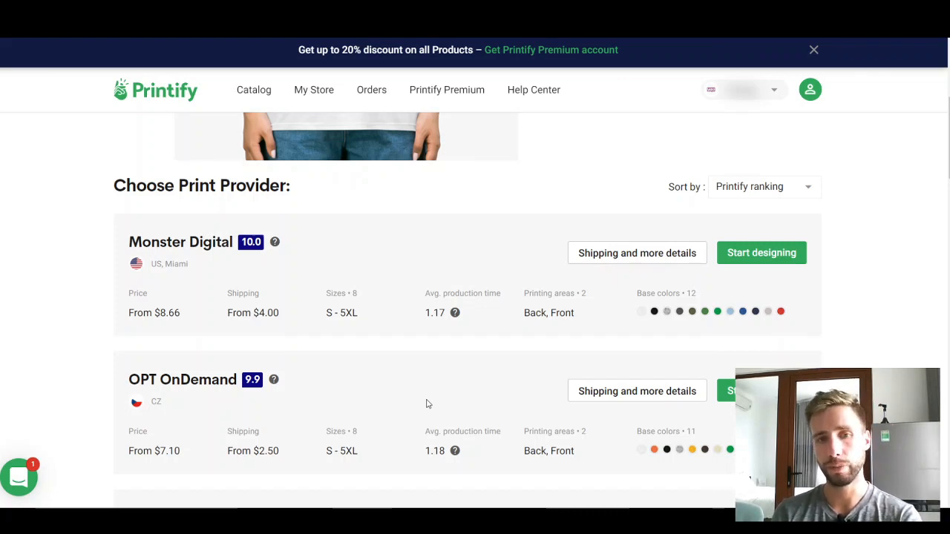
drag(425, 451, 447, 451)
click(514, 404)
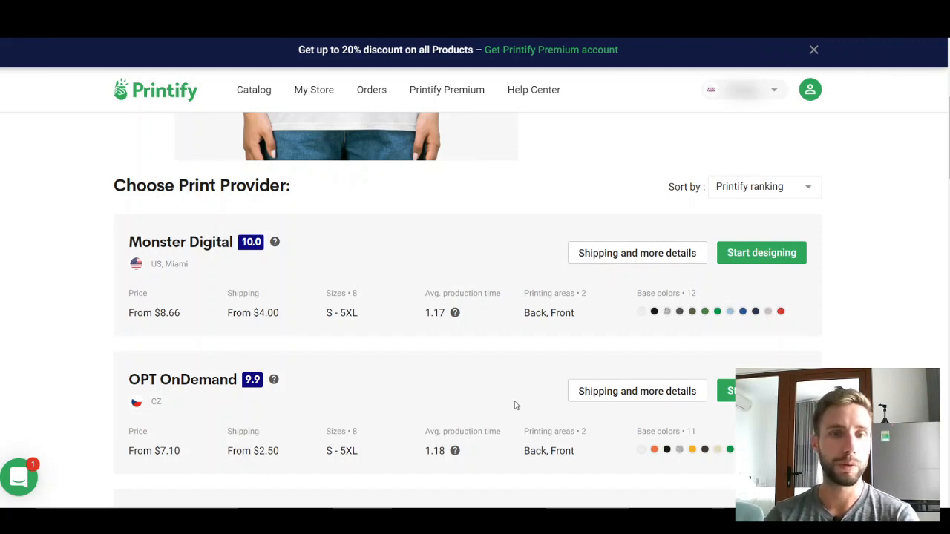
Compare OPT OnDemand's starting price and shipping cost with those of the tee's other print providers
drag(226, 451, 277, 445)
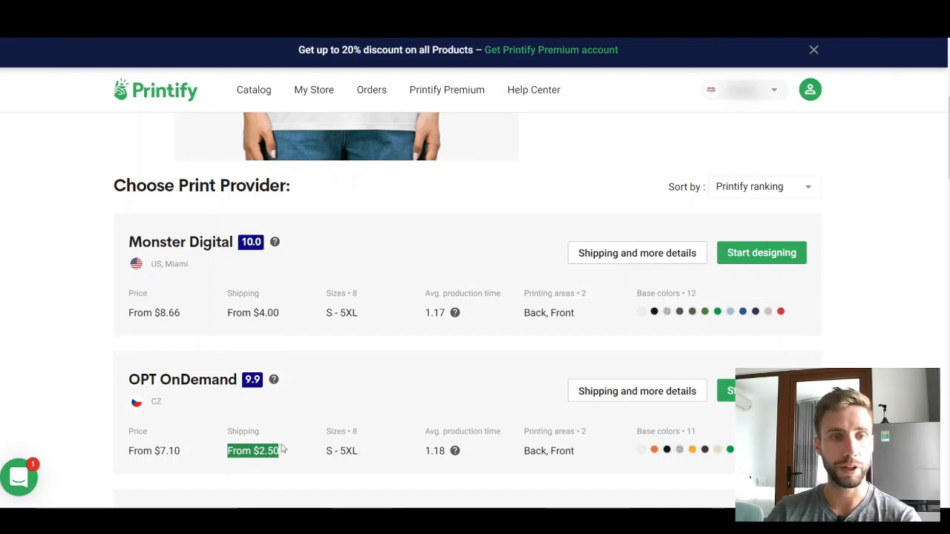
scroll(295, 426, down, 1)
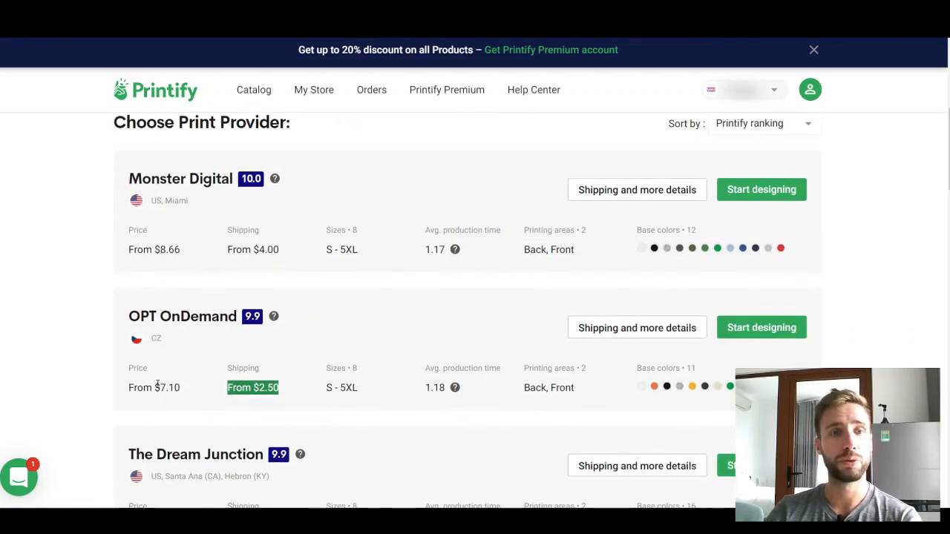
drag(155, 387, 183, 388)
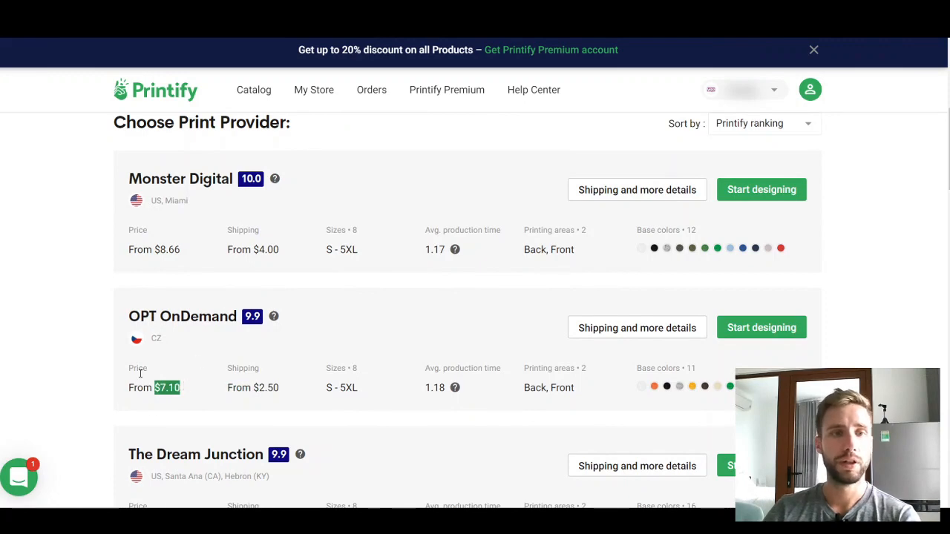
scroll(171, 383, down, 10)
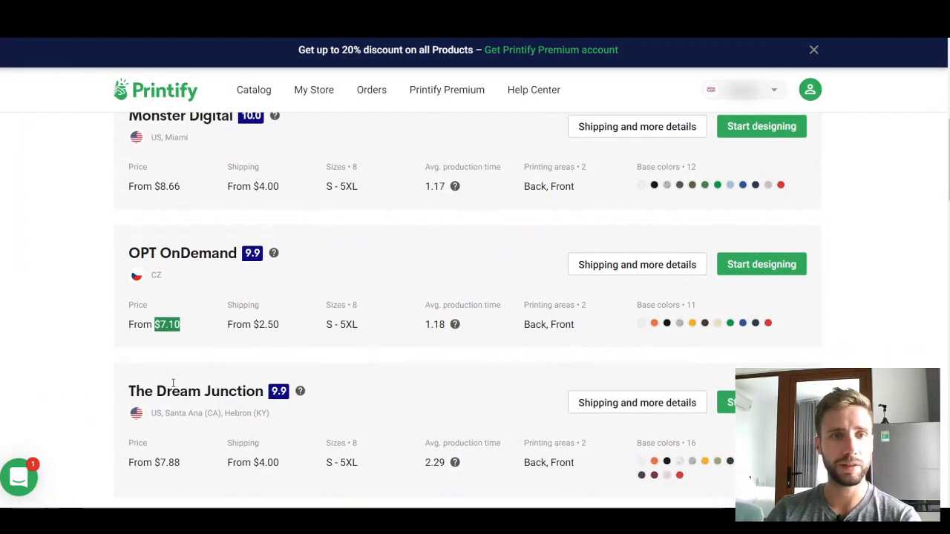
scroll(177, 385, down, 3)
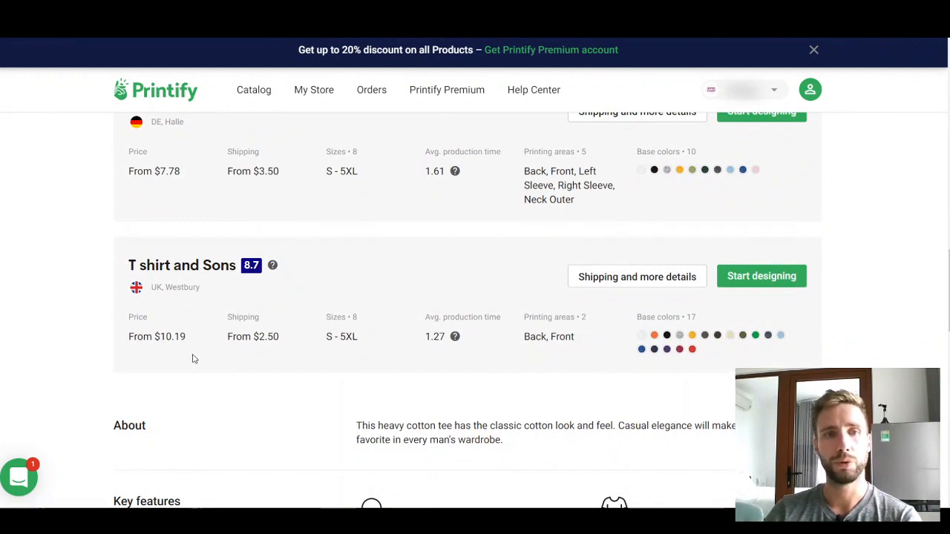
scroll(195, 359, up, 2)
scroll(192, 359, down, 4)
scroll(198, 356, up, 12)
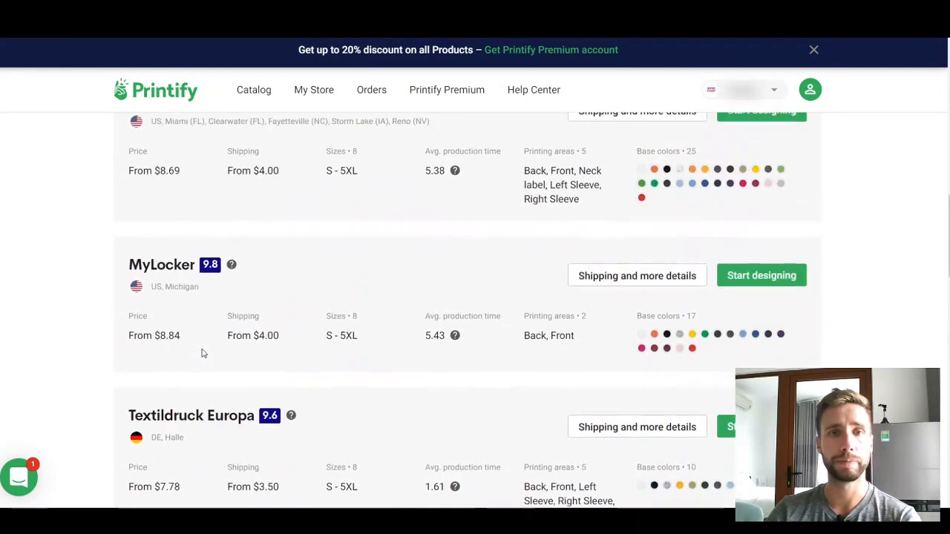
drag(158, 451, 180, 452)
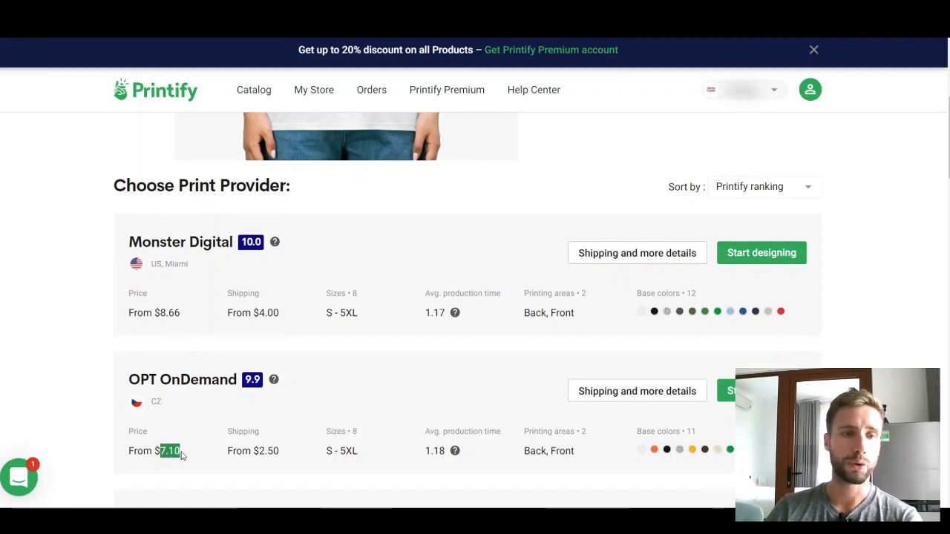
click(248, 461)
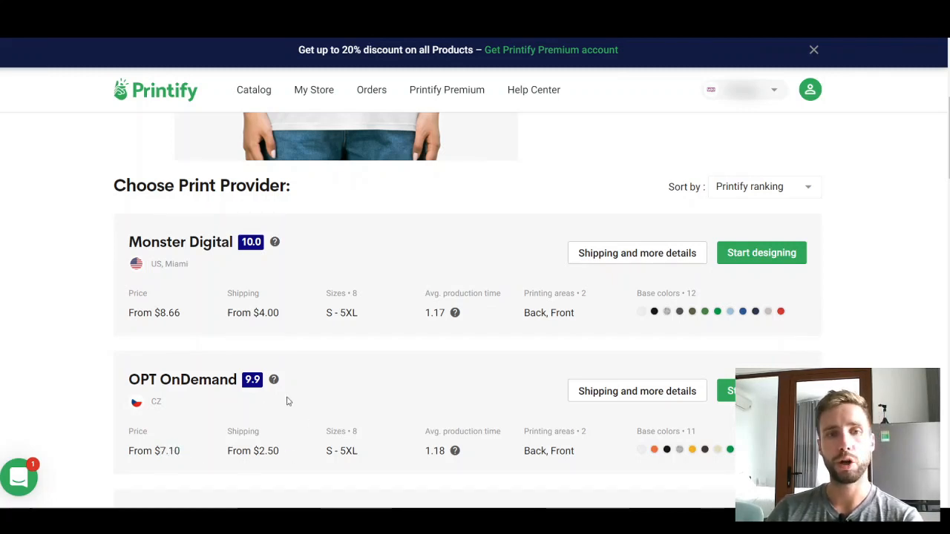
Open OPT OnDemand's shipping details for the tee and check the shipping rates to Germany
drag(230, 451, 276, 452)
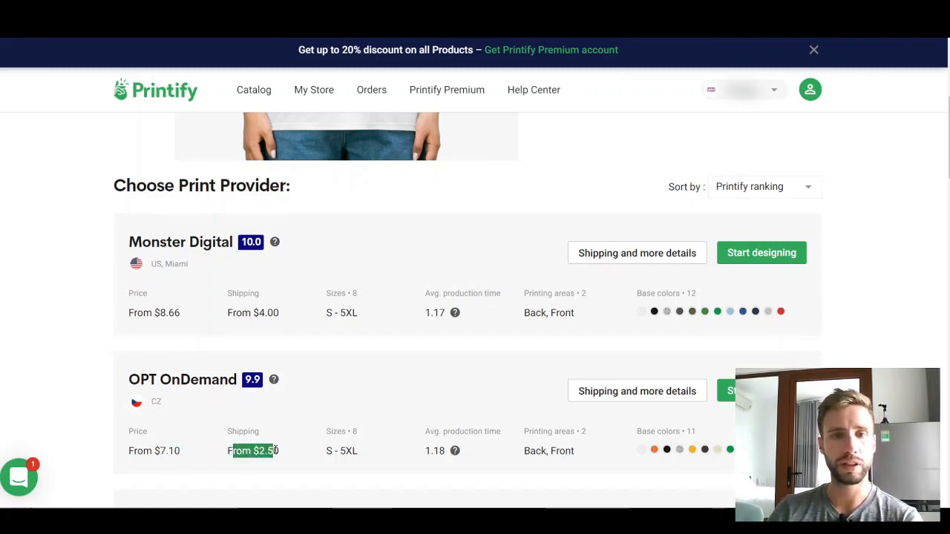
click(598, 399)
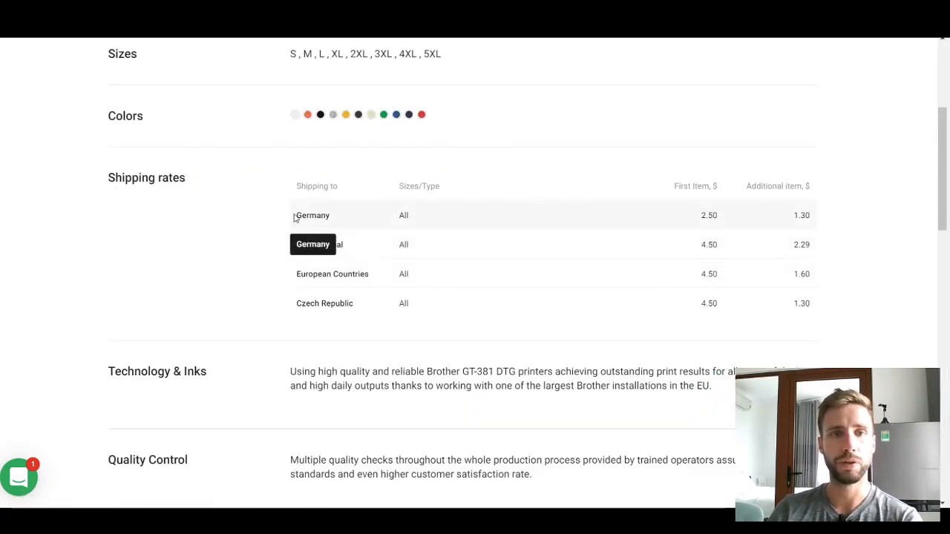
drag(295, 216, 330, 216)
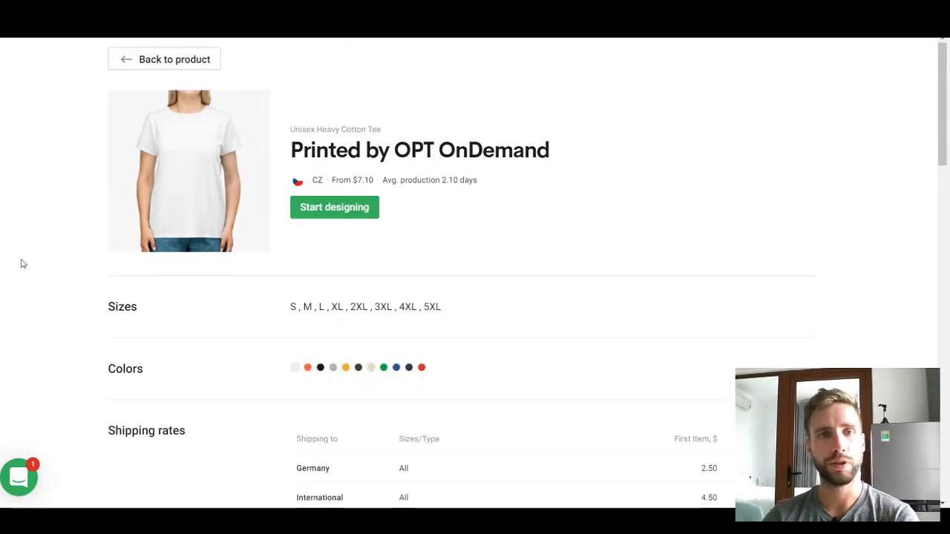
Start designing the tee with OPT OnDemand and add the artwork J'peux pas (1).png to the front side
click(310, 215)
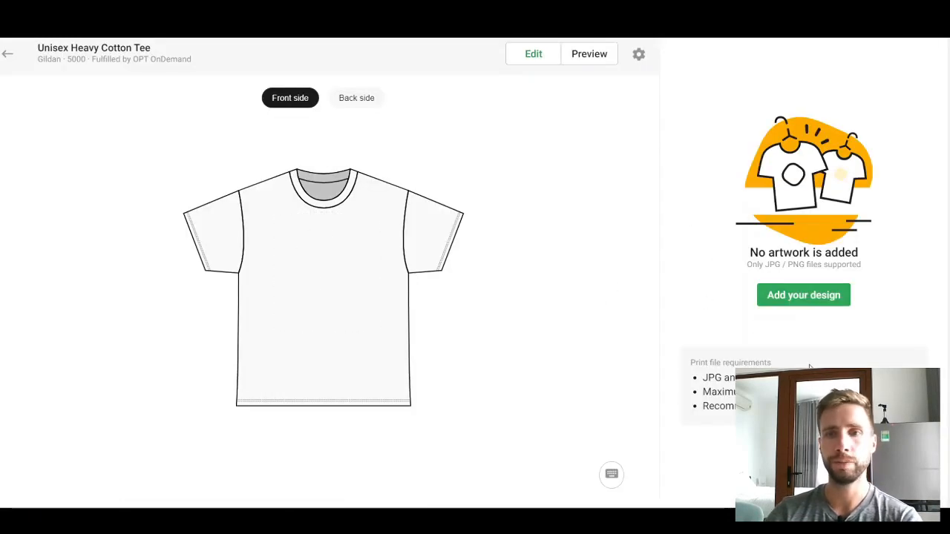
click(806, 296)
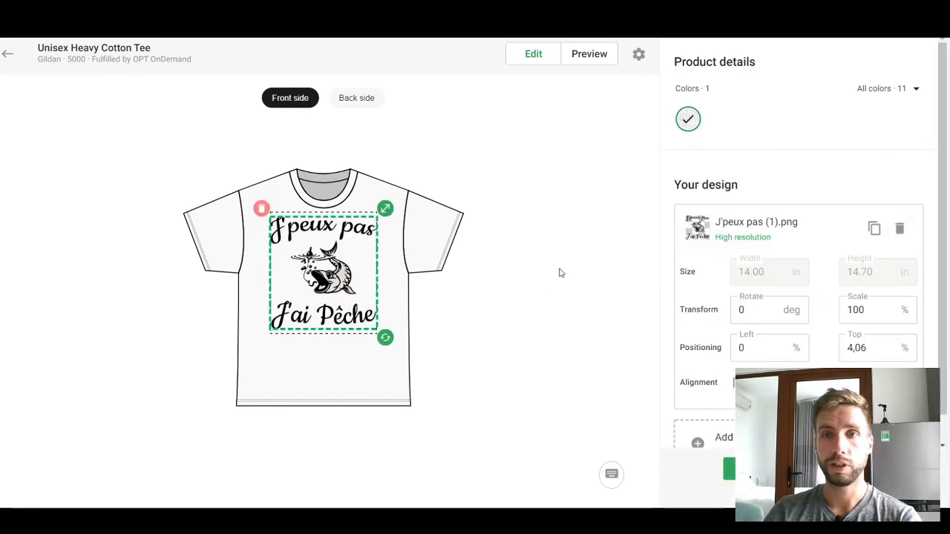
click(560, 272)
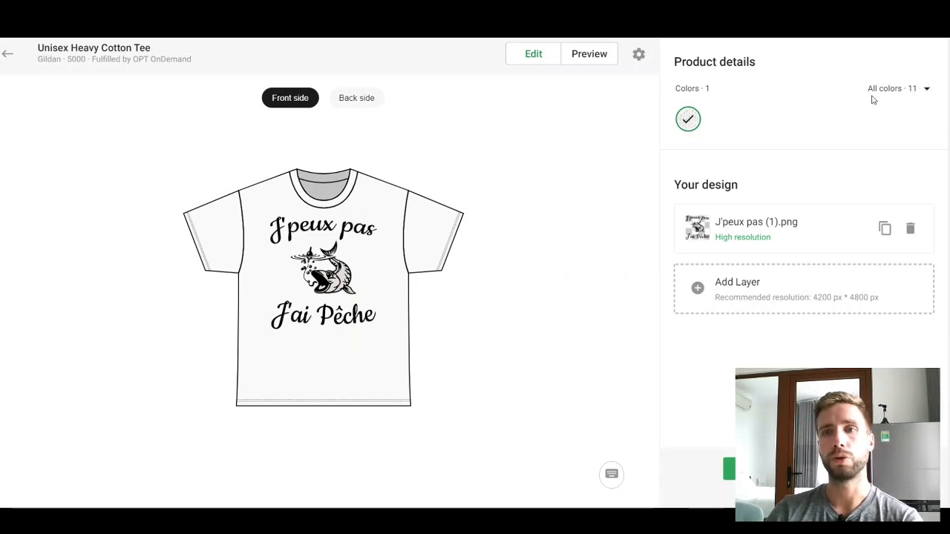
Add orange as a second shirt color and select white as the mockup's title image color
click(923, 90)
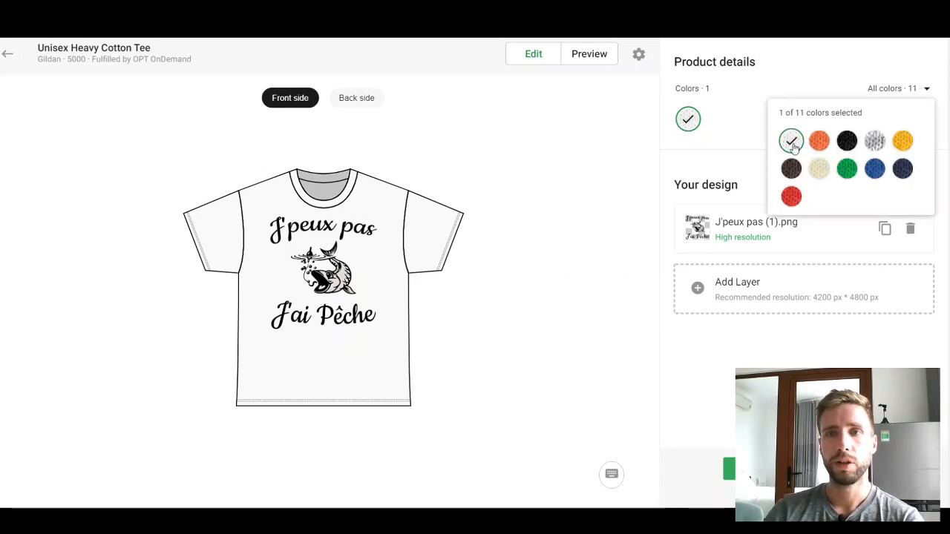
click(819, 141)
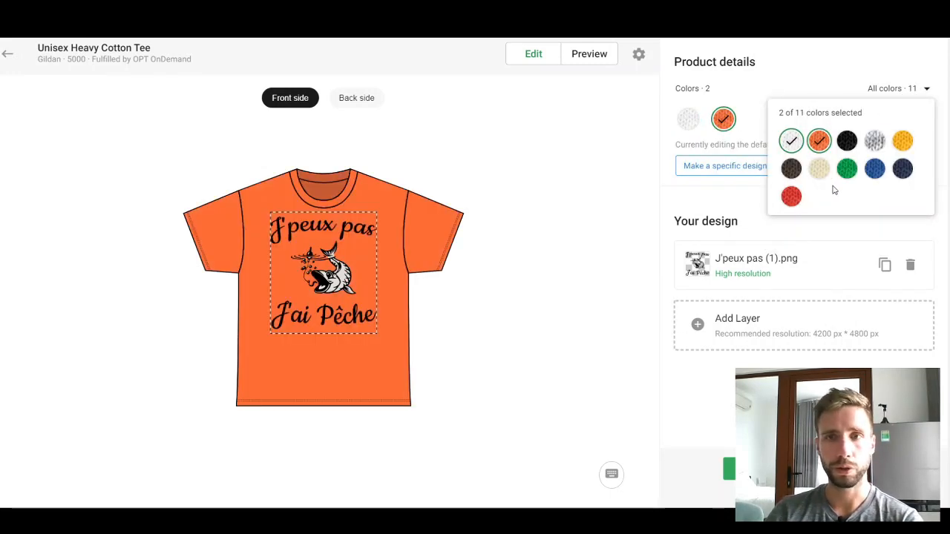
click(682, 408)
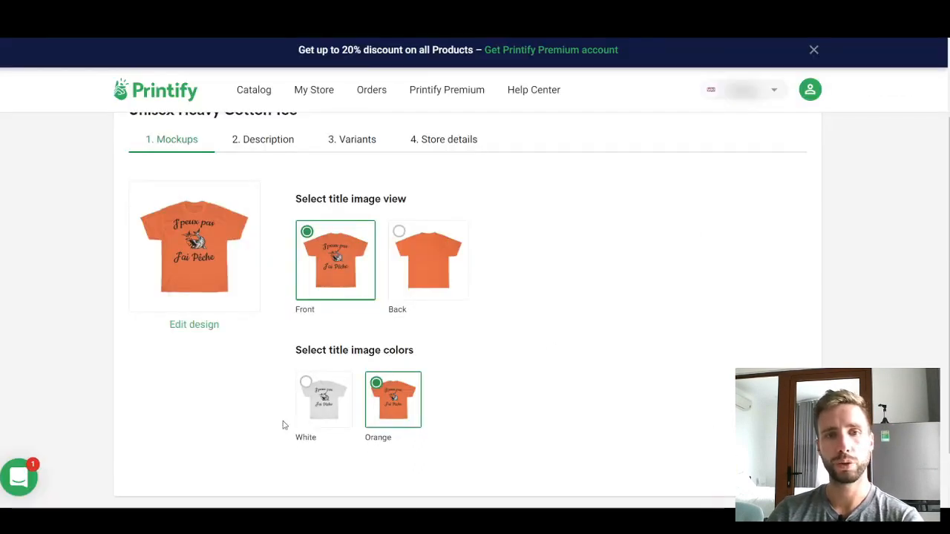
click(324, 391)
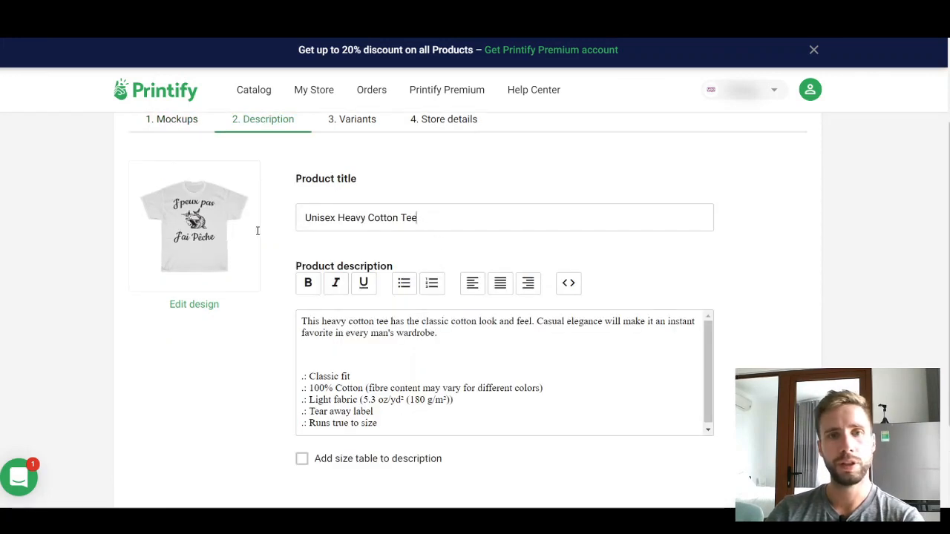
Review the product description and the costs, retail prices and profit of each size variant
scroll(692, 369, down, 2)
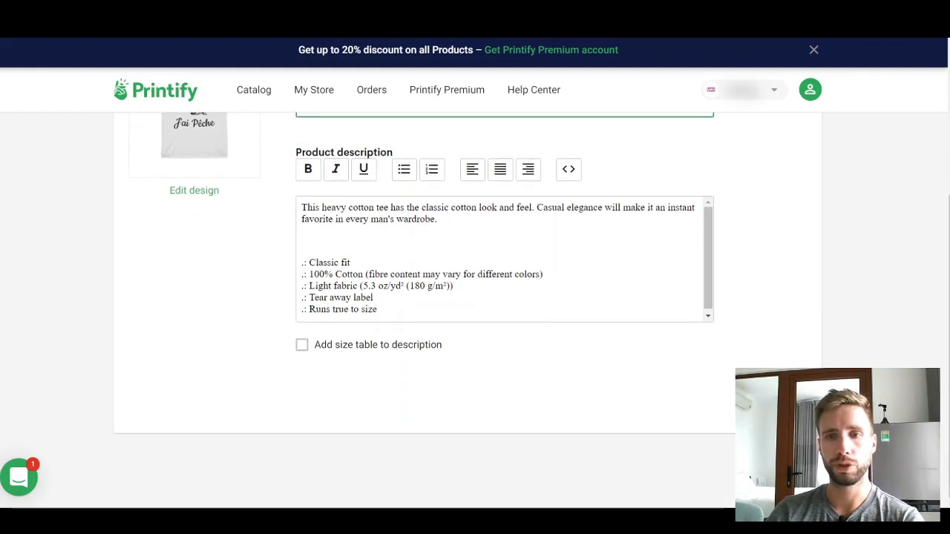
scroll(668, 282, down, 1)
click(668, 285)
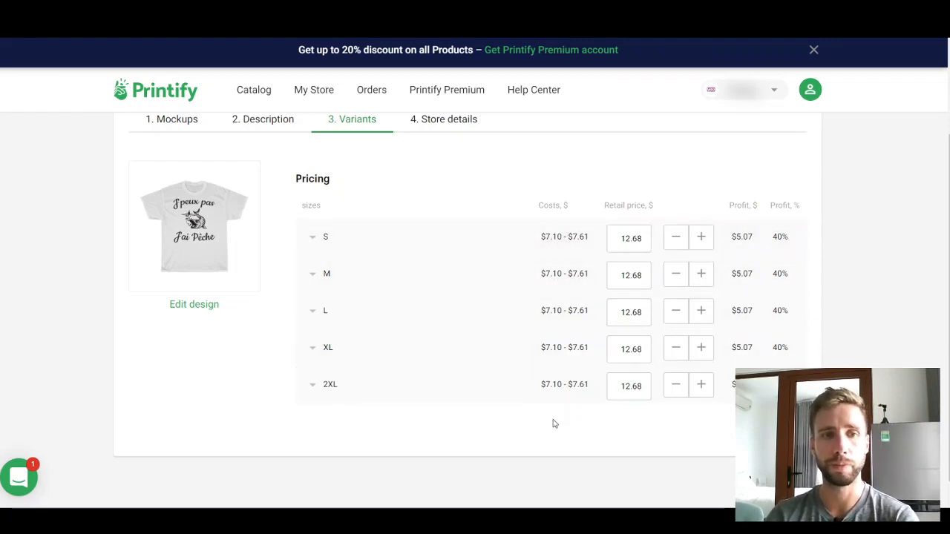
scroll(554, 423, up, 2)
scroll(366, 241, down, 1)
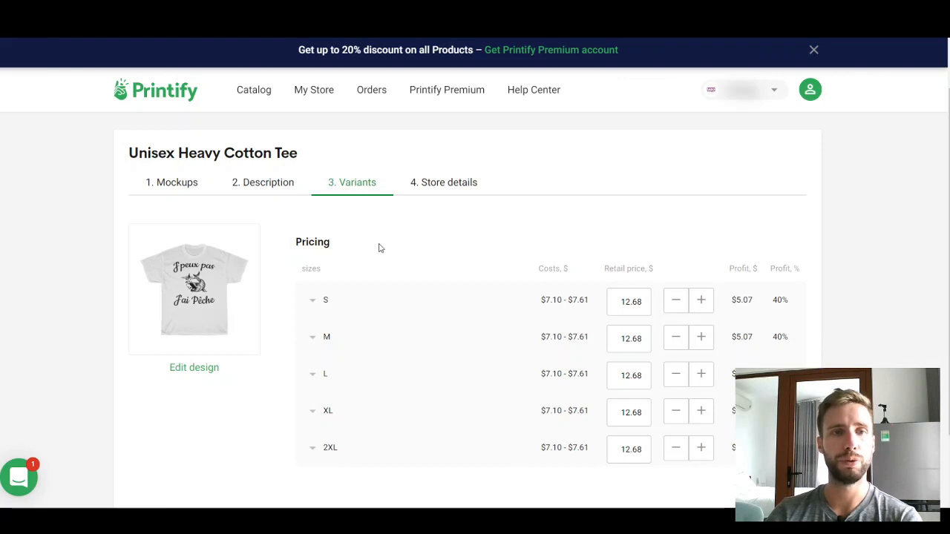
scroll(555, 213, up, 1)
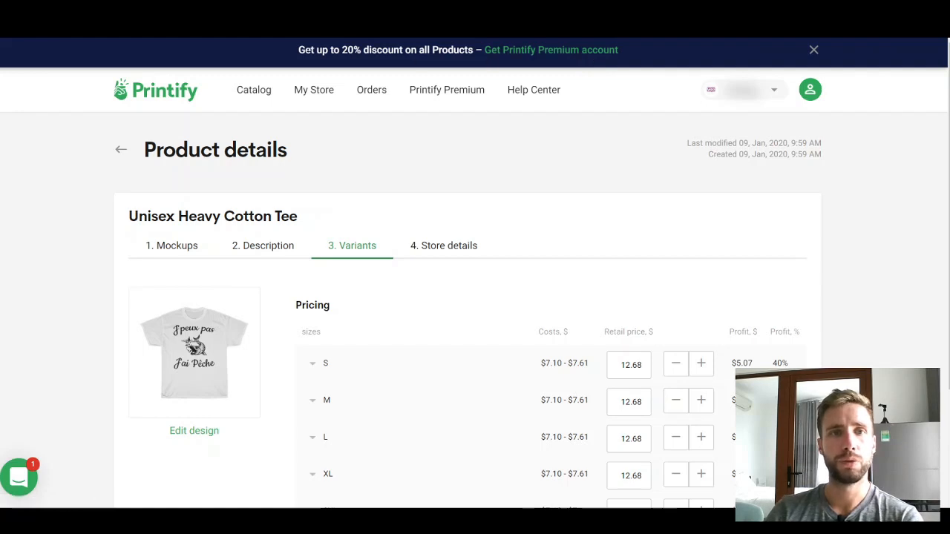
Open the Printify Premium offer and examine its subscription price and the discount examples, including the Women's The Boyfriend Tee
drag(303, 50, 454, 50)
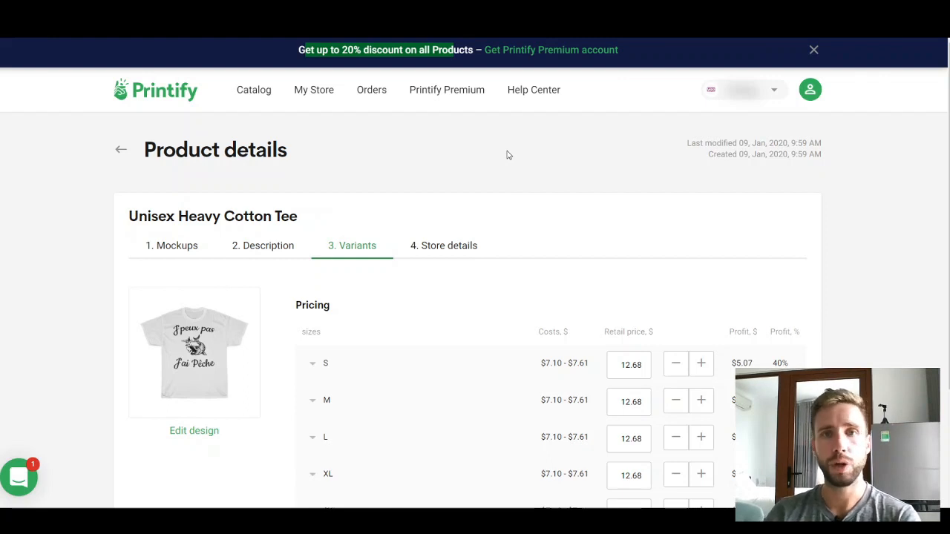
click(536, 51)
drag(129, 148, 388, 148)
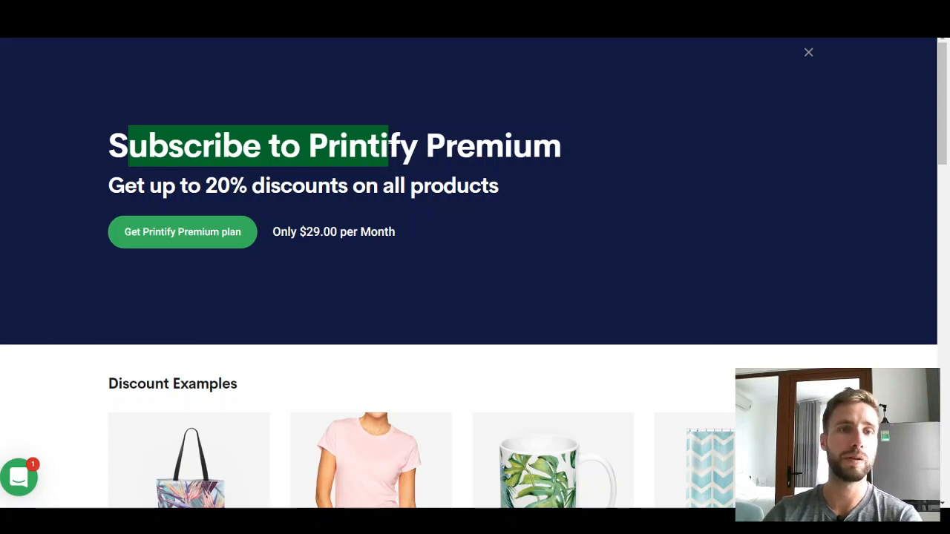
scroll(112, 259, down, 3)
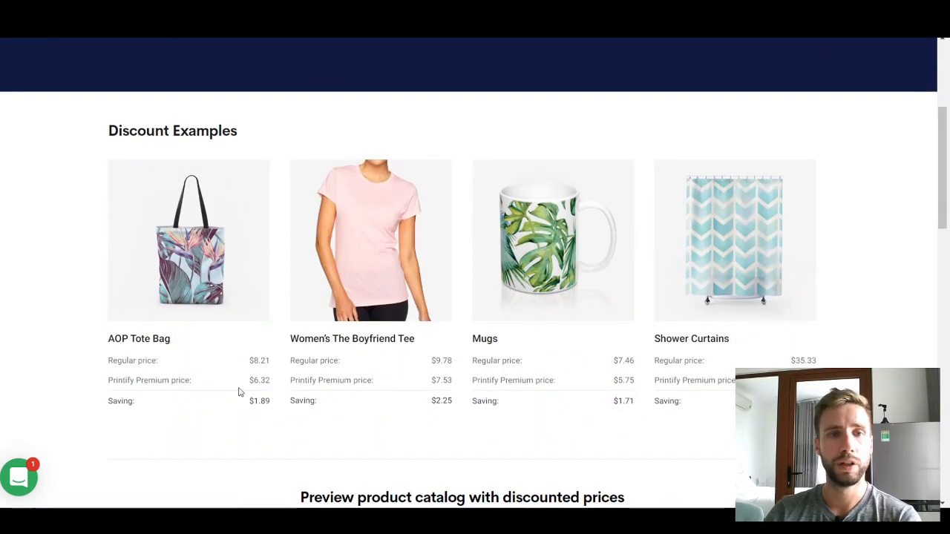
drag(433, 361, 452, 380)
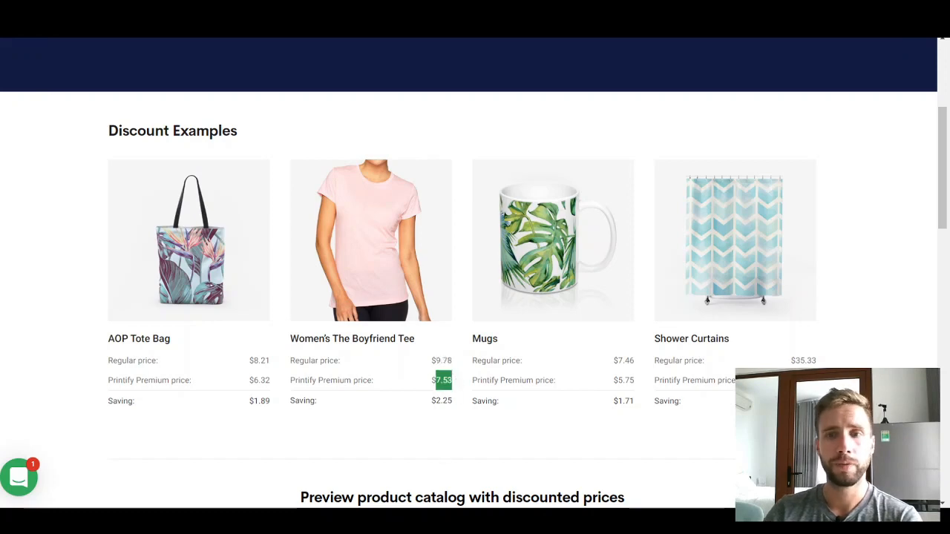
click(903, 355)
scroll(902, 355, up, 3)
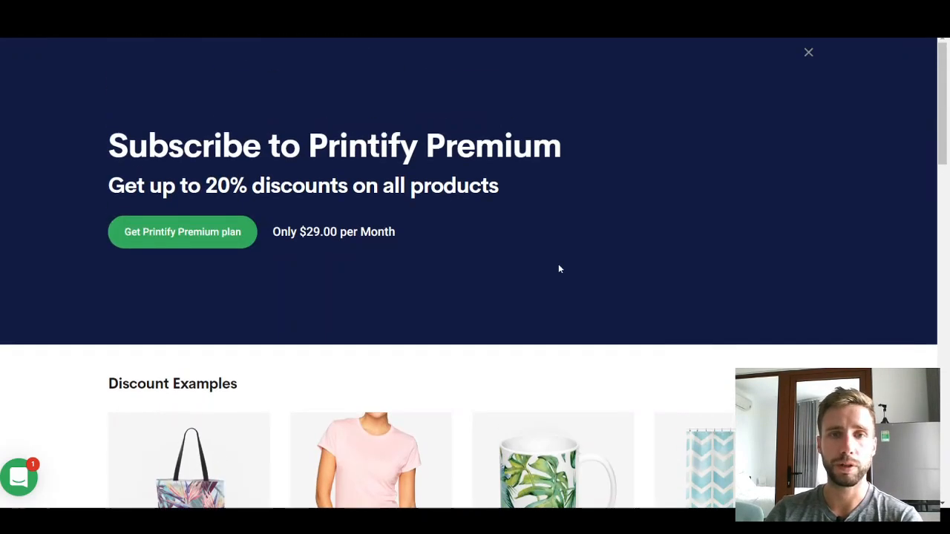